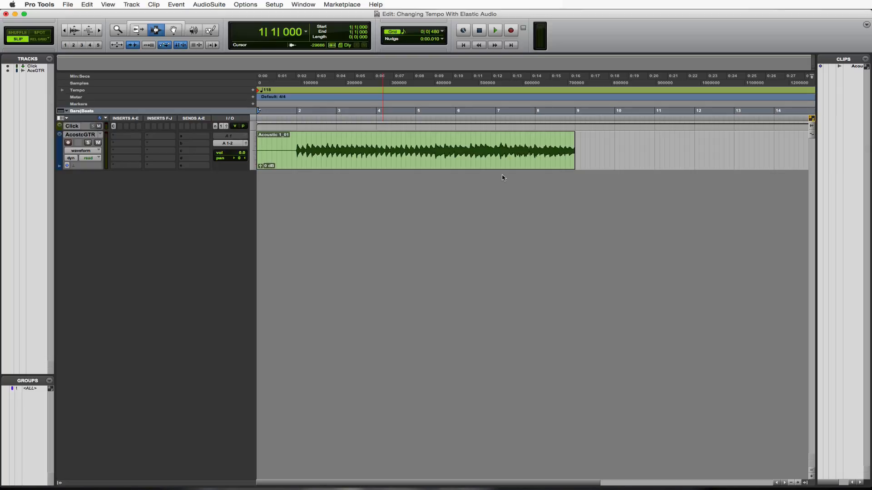
Switch the edit mode to Grid and play the acoustic guitar clip from bar 2 with the click
click(296, 149)
key(F4)
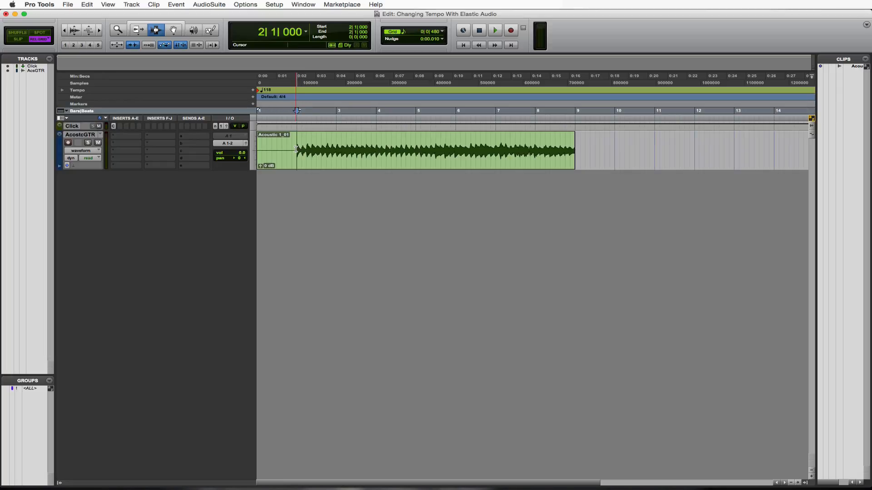
key(F4)
key(space)
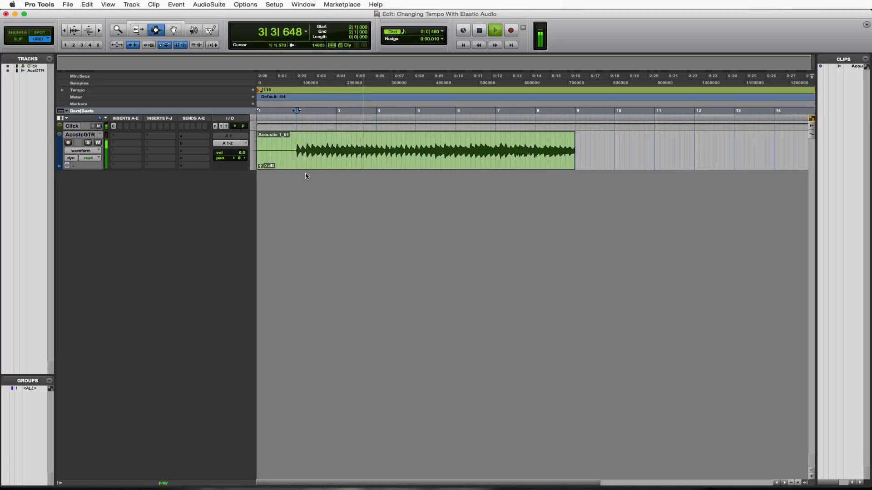
key(space)
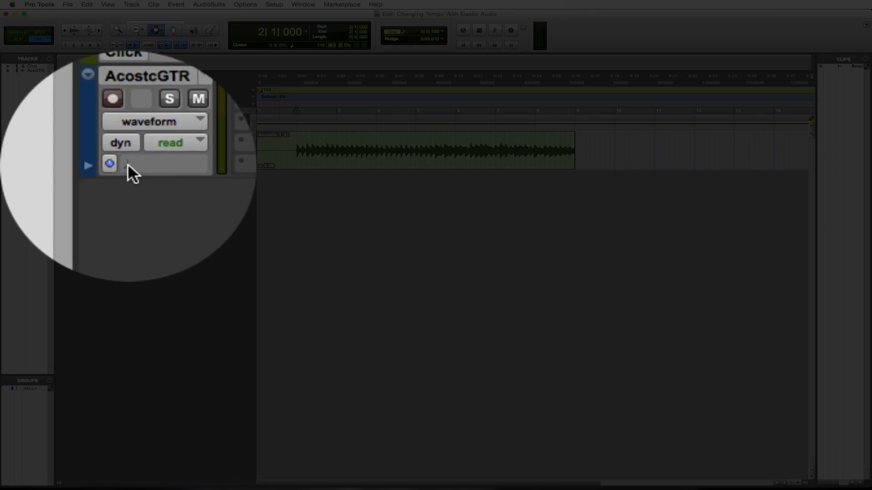
Enable Polyphonic Elastic Audio on the AcostcGTR track and set its timebase to Ticks
click(128, 165)
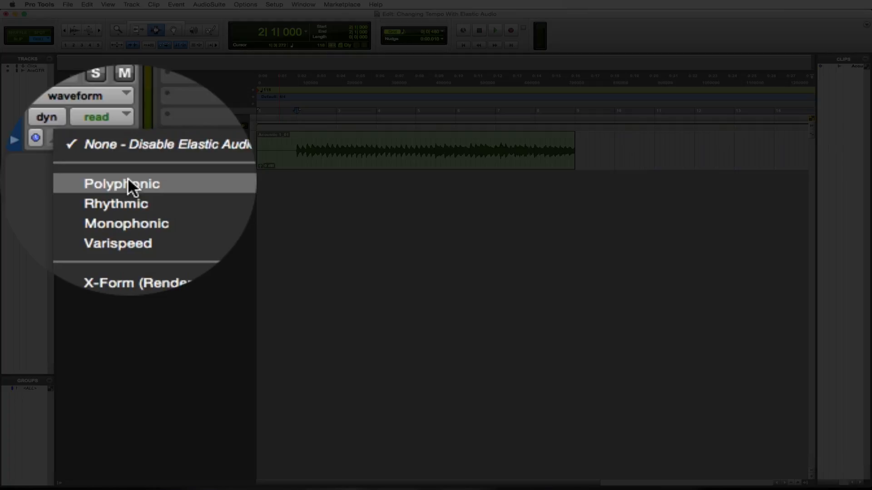
click(93, 182)
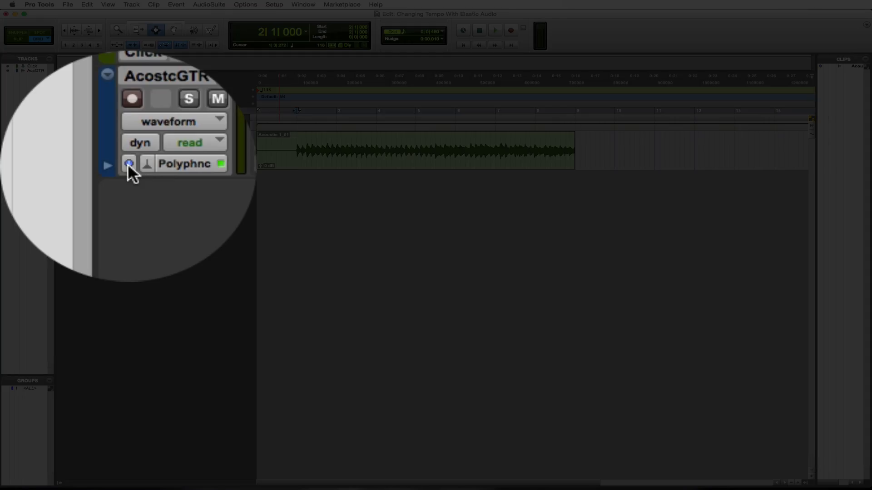
click(128, 164)
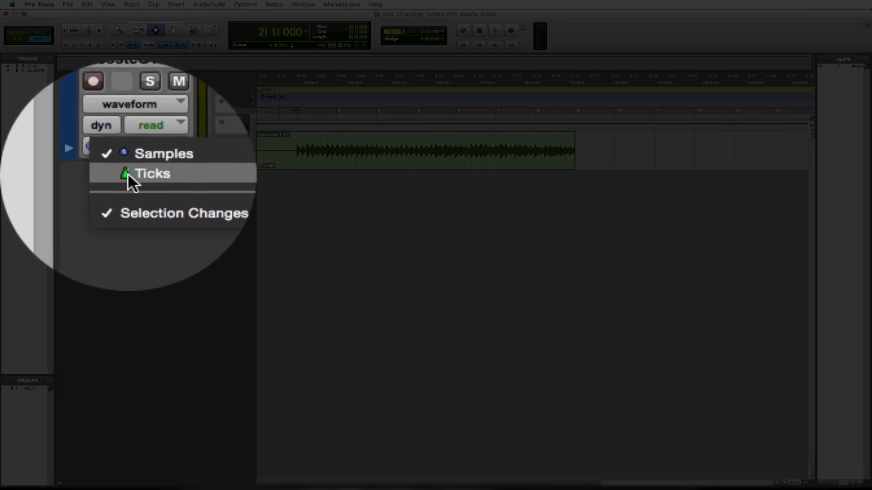
click(128, 175)
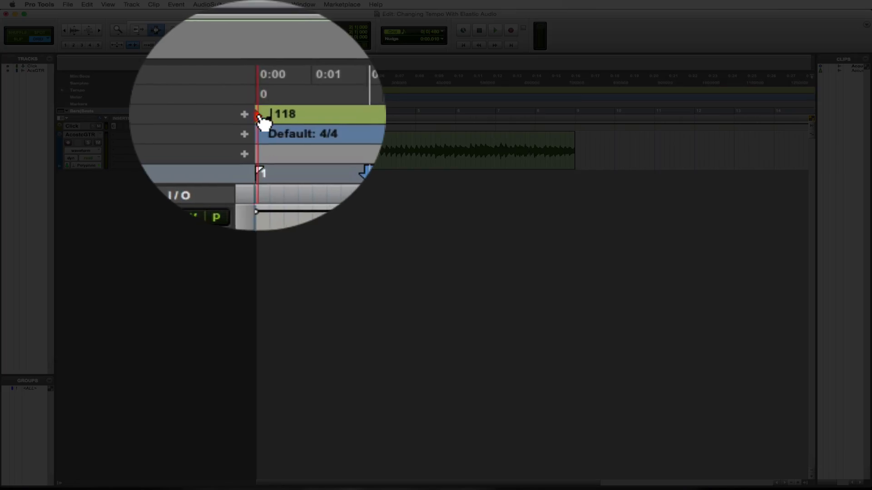
Set the session's starting tempo to 128 BPM and play the guitar clip from bar 2
double_click(260, 90)
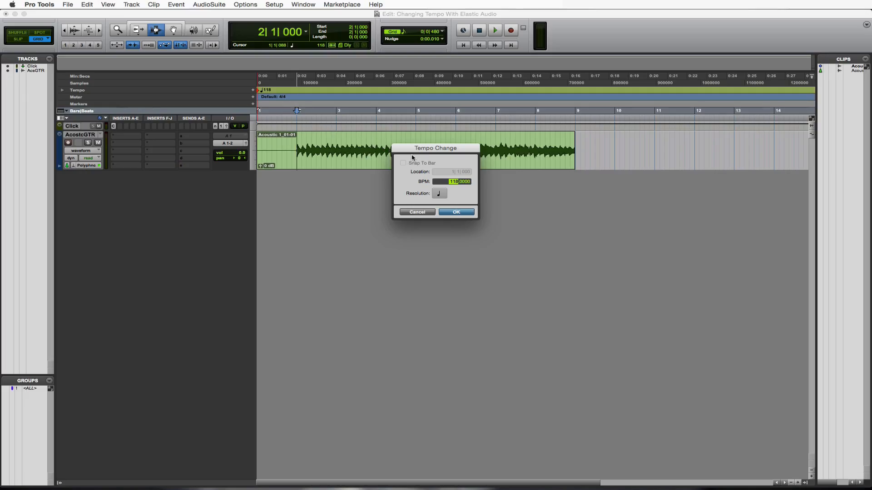
text(128)
click(460, 212)
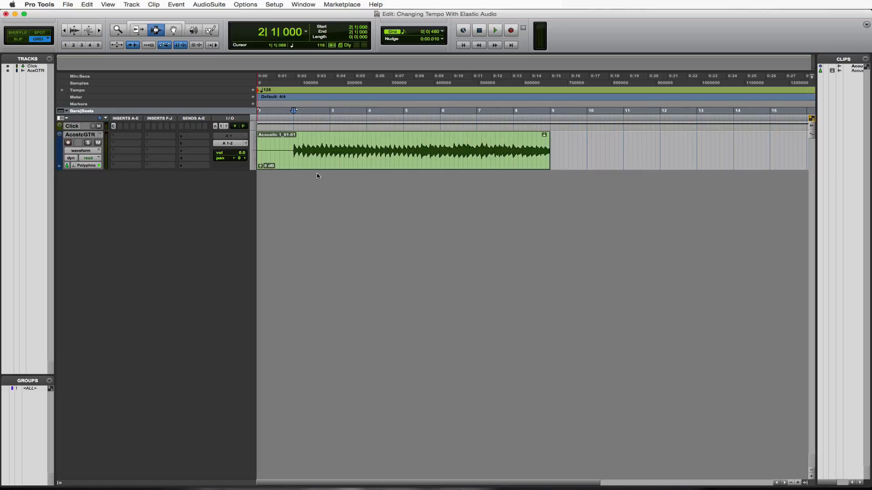
key(space)
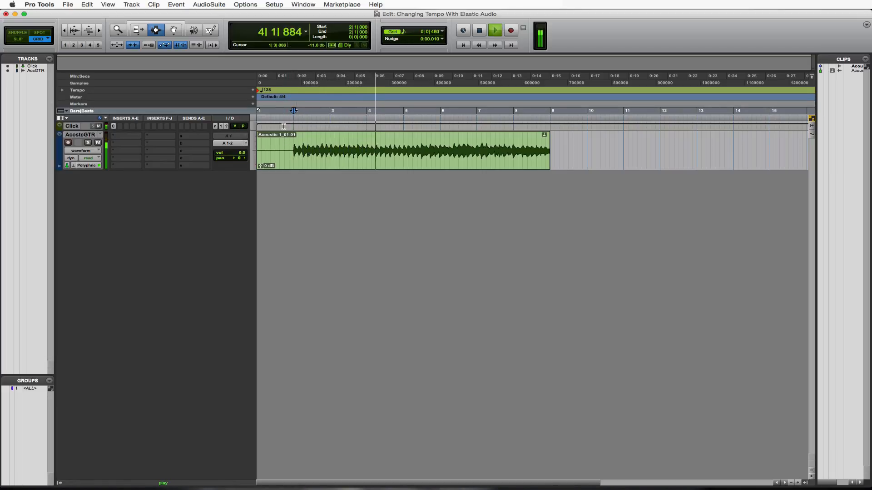
key(space)
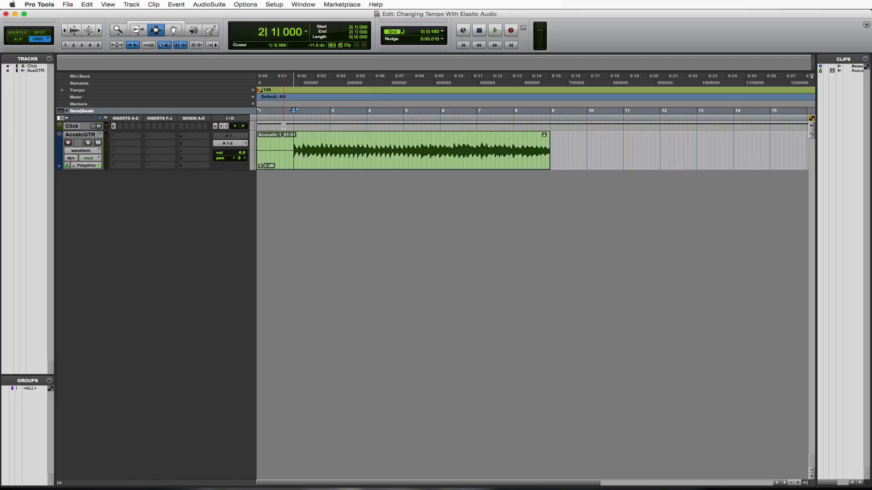
Set the session's starting tempo to 108 BPM and play the guitar clip from bar 2
double_click(260, 93)
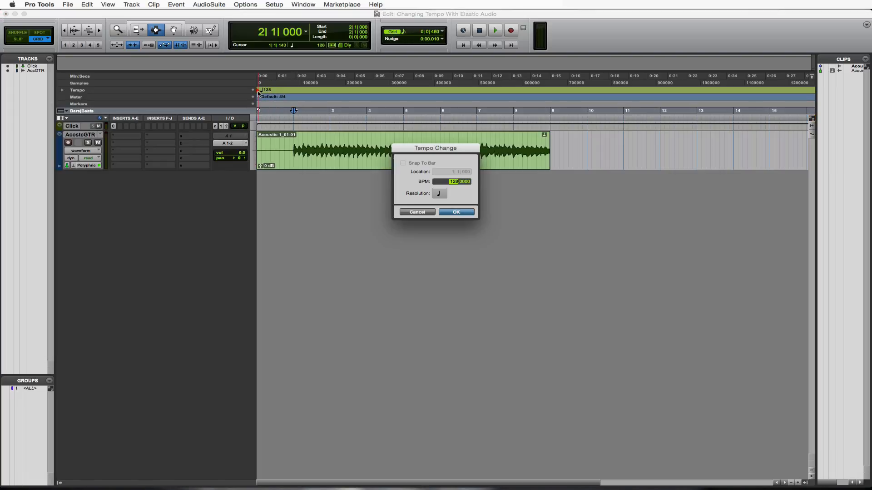
text(108)
key(Return)
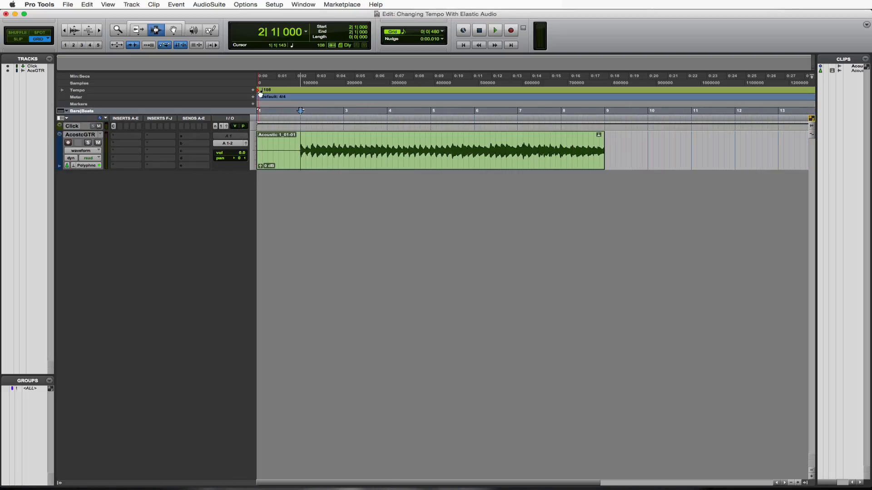
key(space)
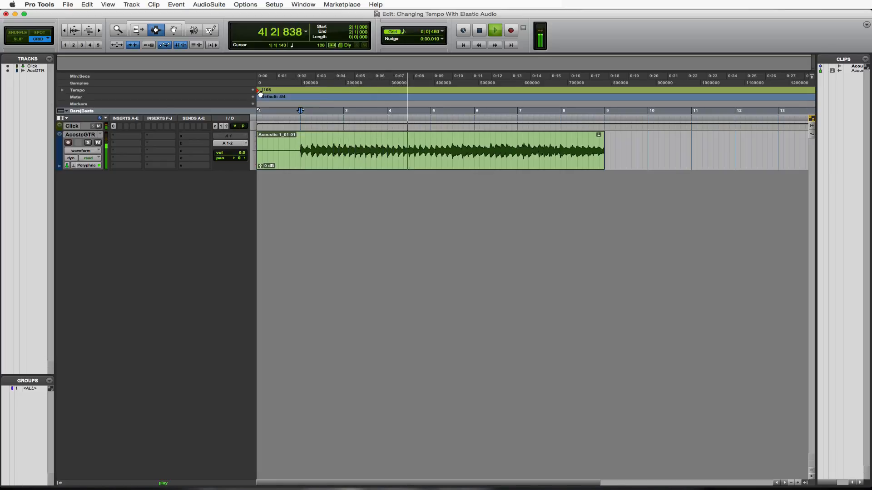
key(space)
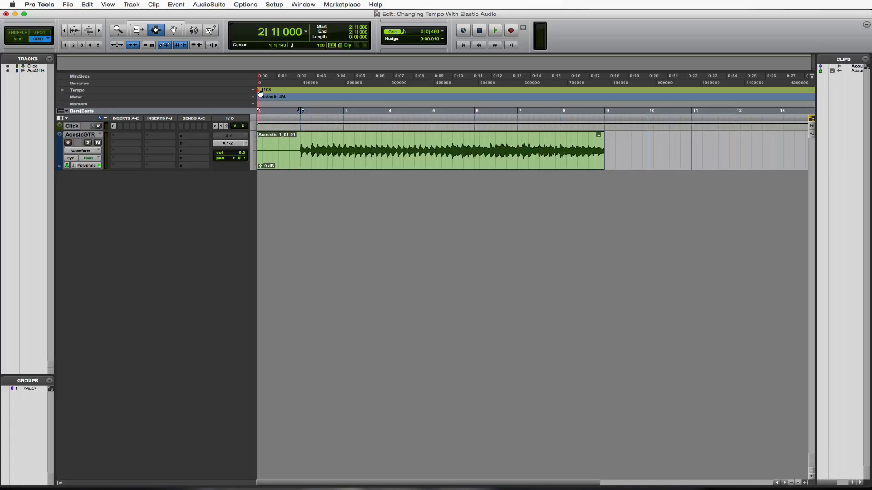
Set the session's starting tempo back to 118 BPM
double_click(260, 92)
text(118)
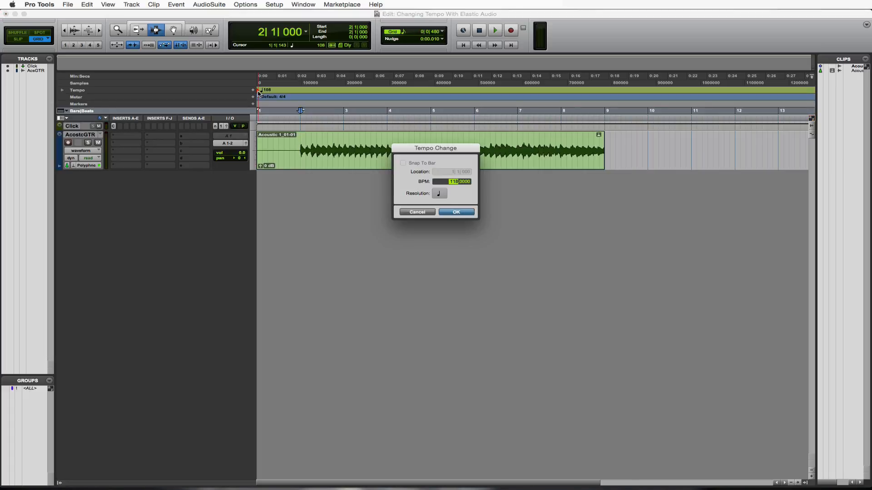
key(Return)
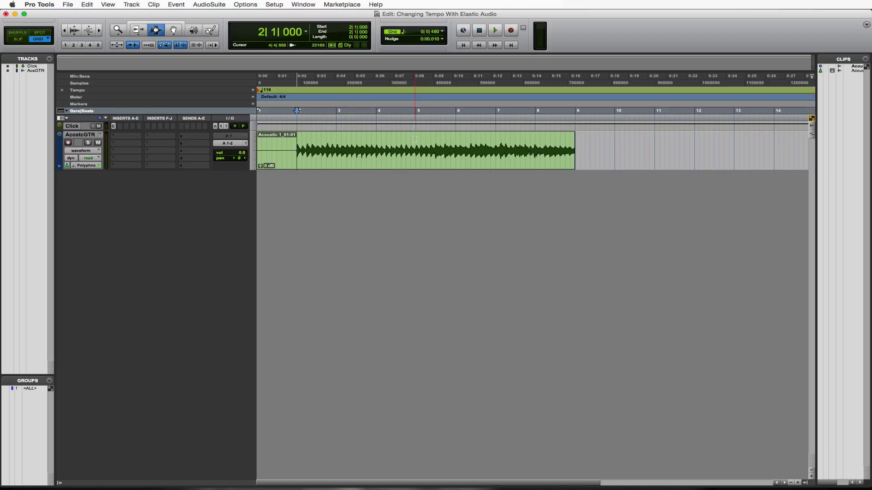
Add a tempo change to 136 BPM at the start of bar 5
click(415, 142)
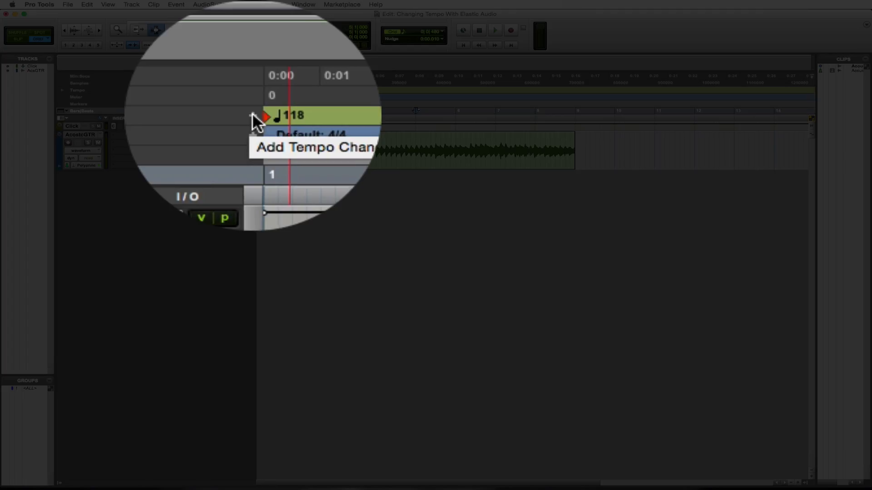
click(252, 91)
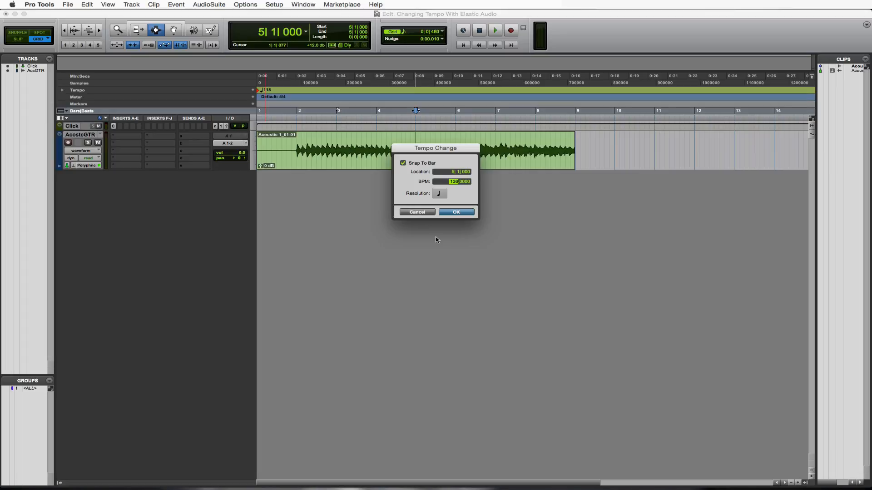
key(Return)
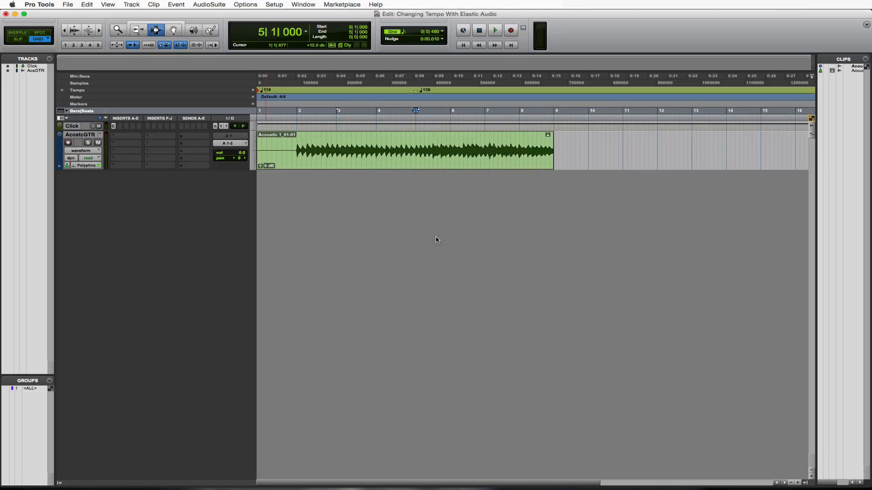
Play the guitar clip from just before bar 2 through the bar 5 tempo change, and undo that change
click(294, 137)
key(space)
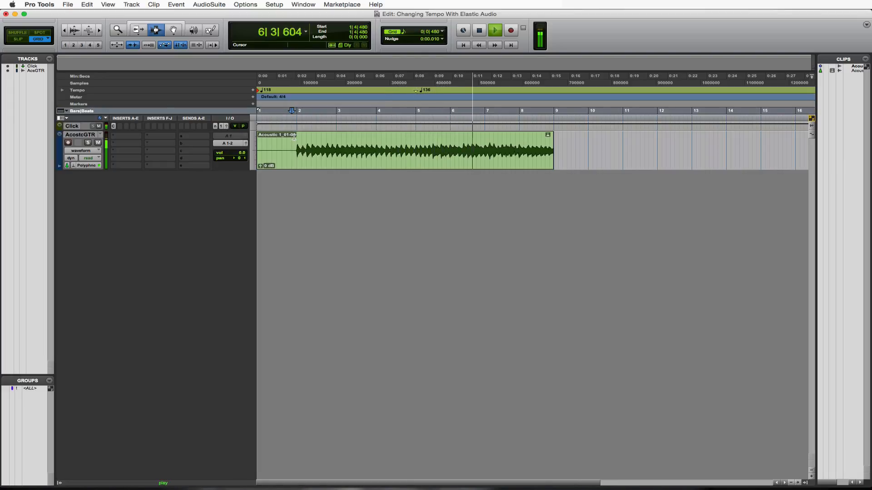
key(space)
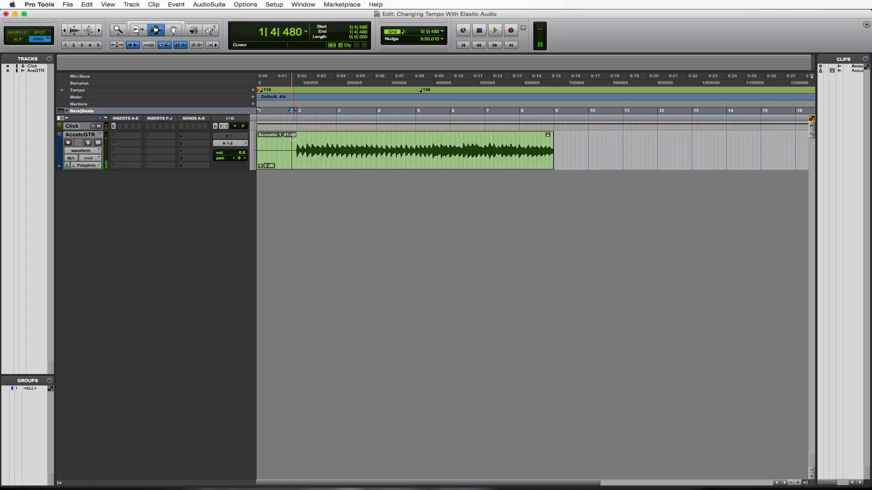
key(super+z)
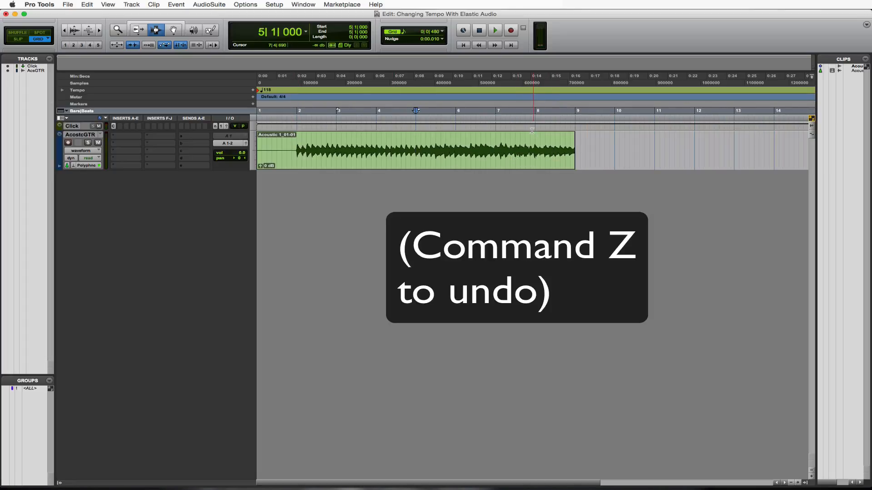
Play the guitar clip from bar 7 to audition its ending
click(497, 140)
key(space)
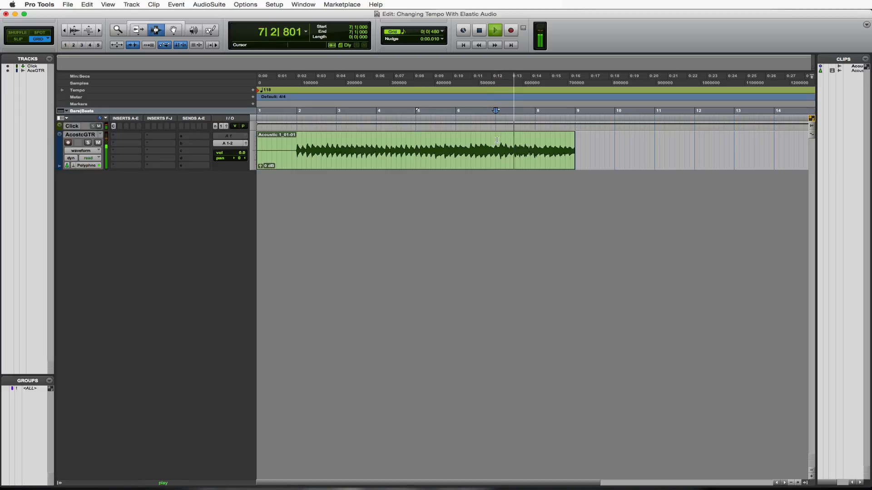
key(space)
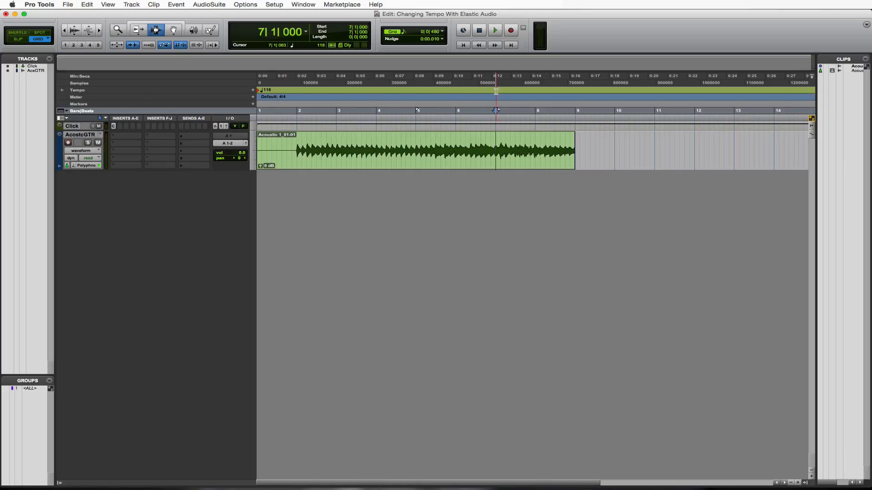
Select the tempo ruler from bar 7 to bar 9 and apply a Parabolic tempo operation with an end tempo of 86 BPM
drag(497, 90, 519, 89)
drag(551, 89, 577, 92)
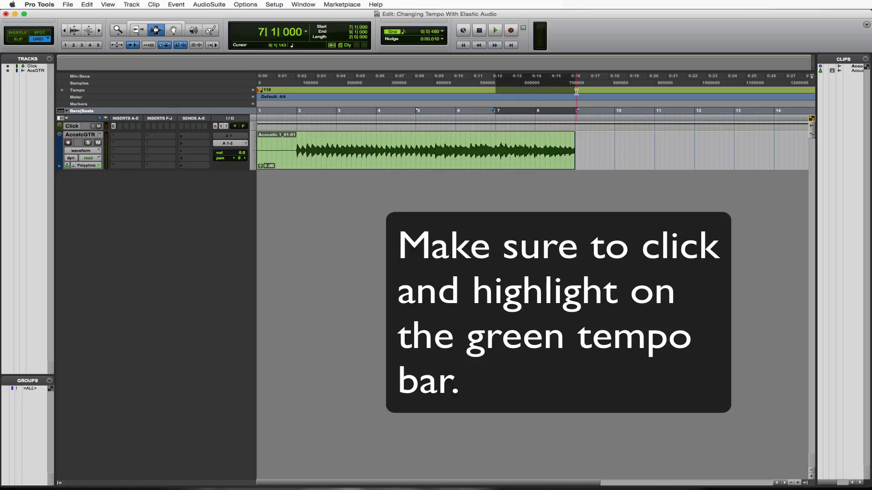
click(181, 5)
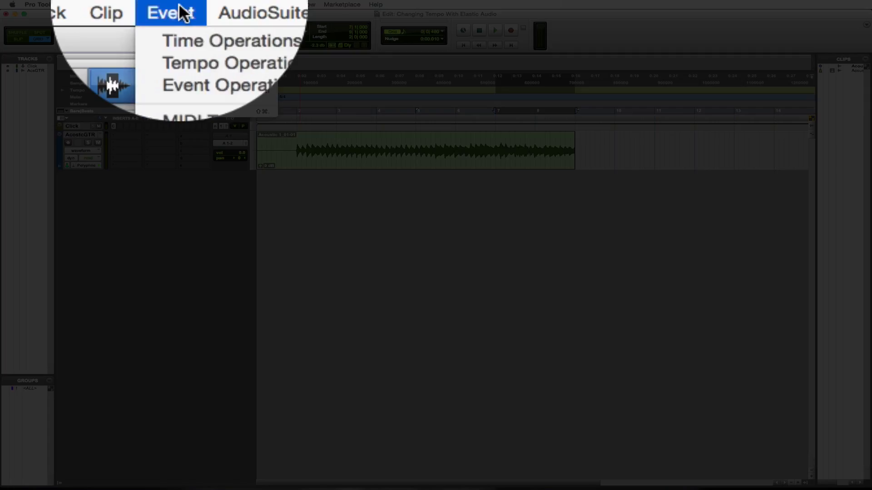
mouse_move(185, 55)
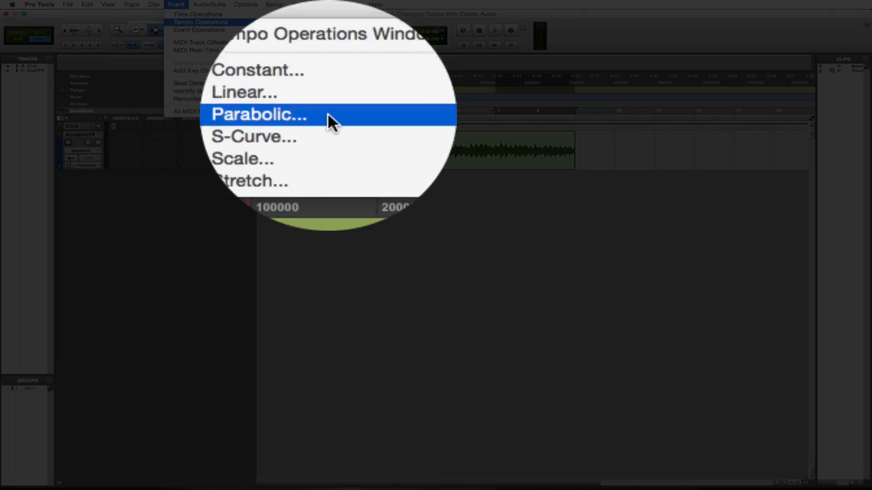
click(331, 121)
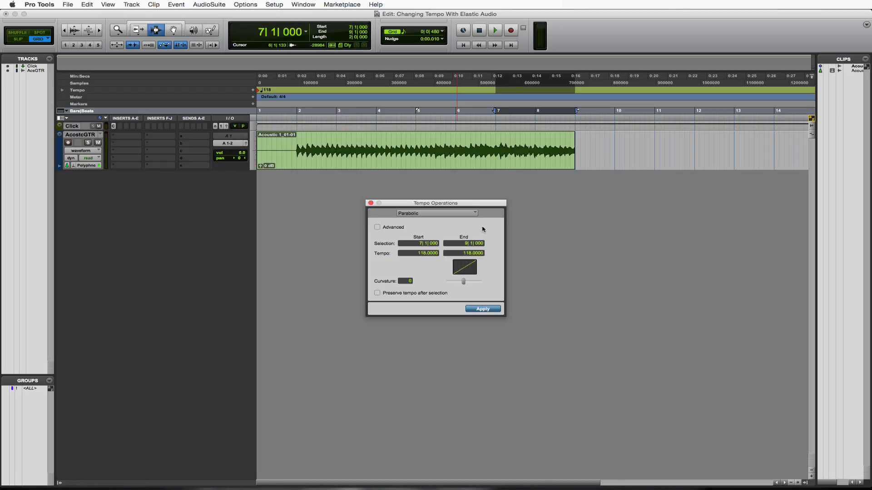
click(464, 253)
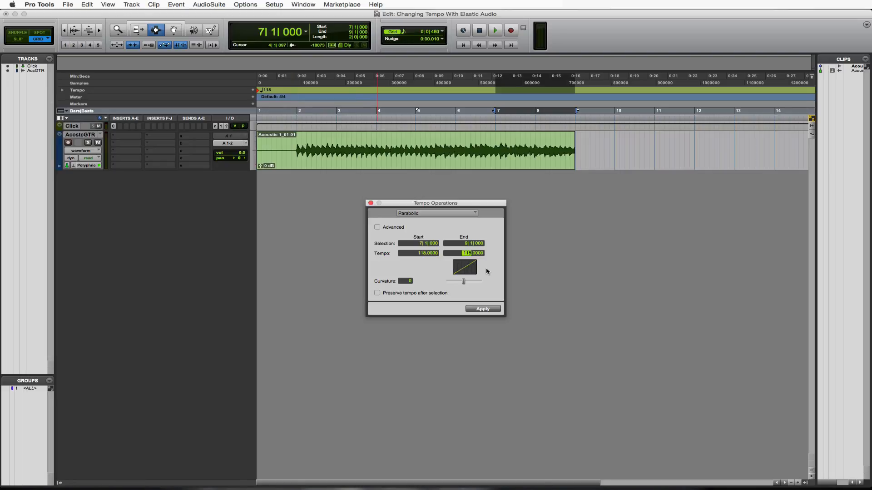
text(8)
click(479, 309)
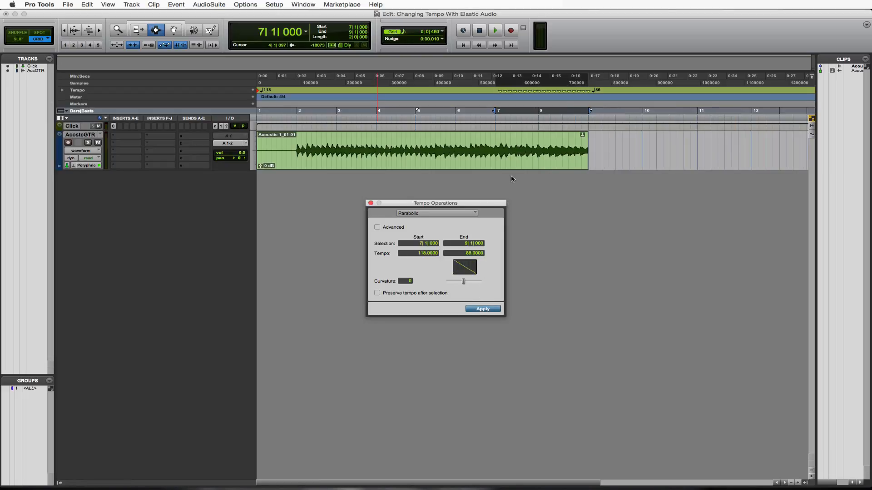
Play the guitar clip from bar 6 through the gradual slowdown, and undo the parabolic tempo operation
click(454, 137)
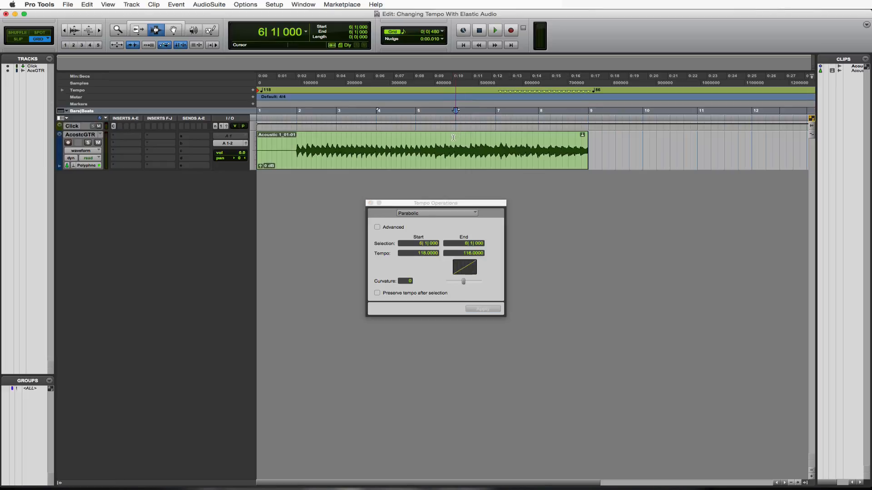
key(space)
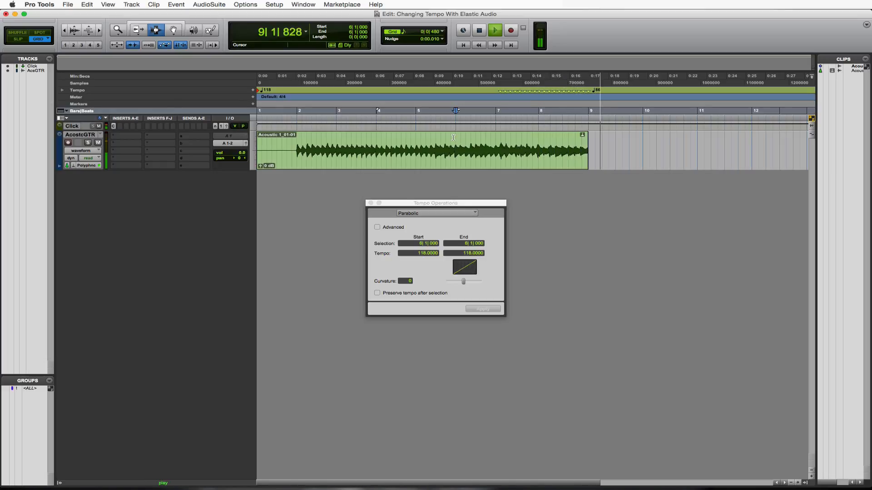
key(space)
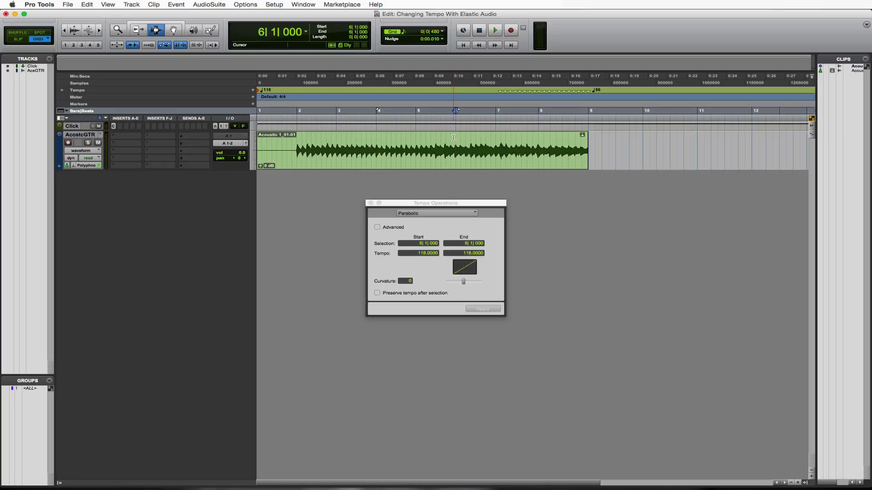
key(super+z)
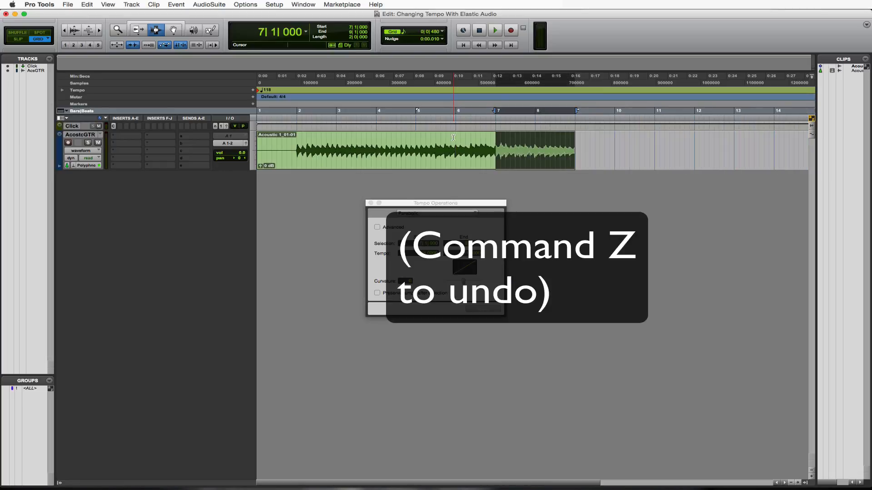
Set the session's starting tempo to 50 BPM and close the Tempo Operations window
click(456, 148)
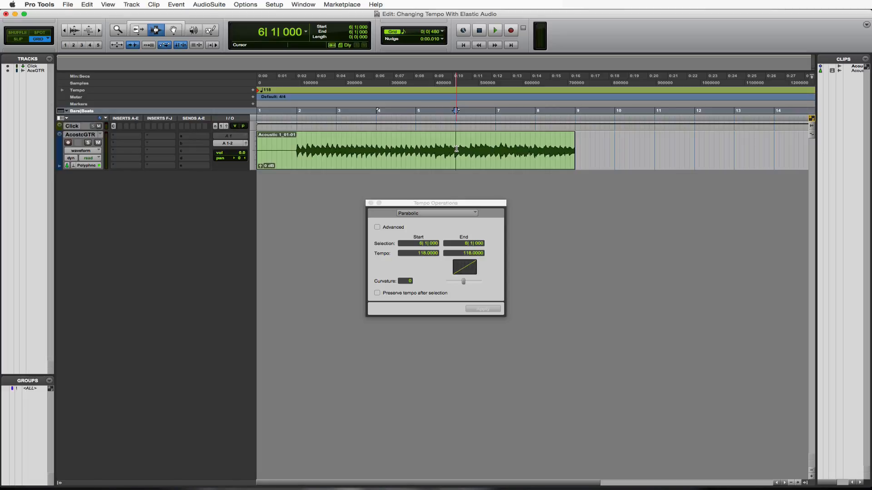
double_click(259, 92)
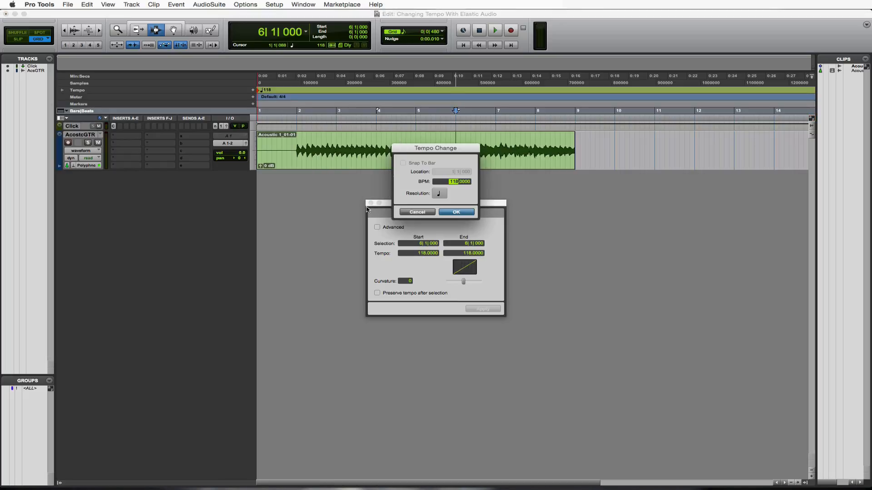
text(50)
key(Return)
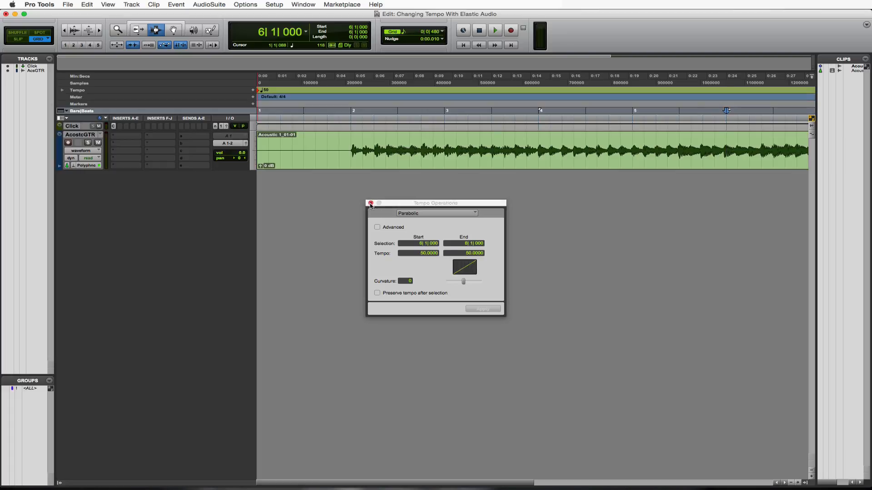
click(370, 203)
Play the slowed guitar clip from just before bar 2 to check how the stretched audio sounds
click(338, 134)
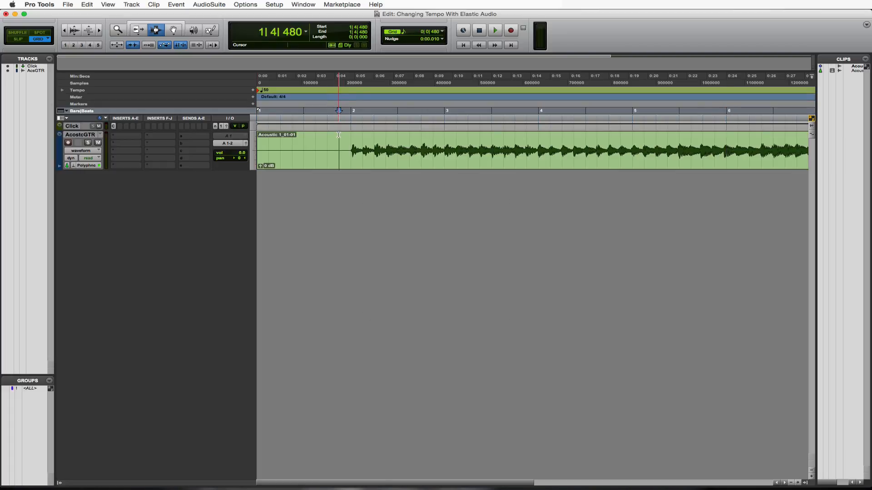
key(space)
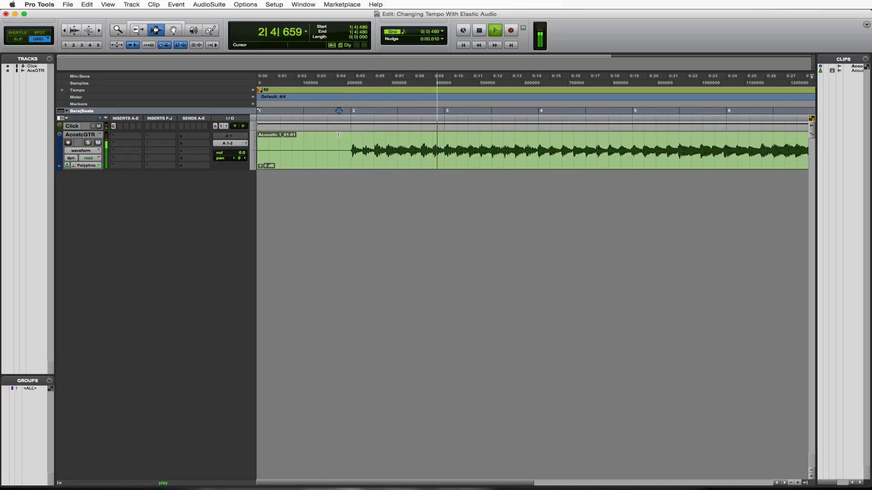
key(space)
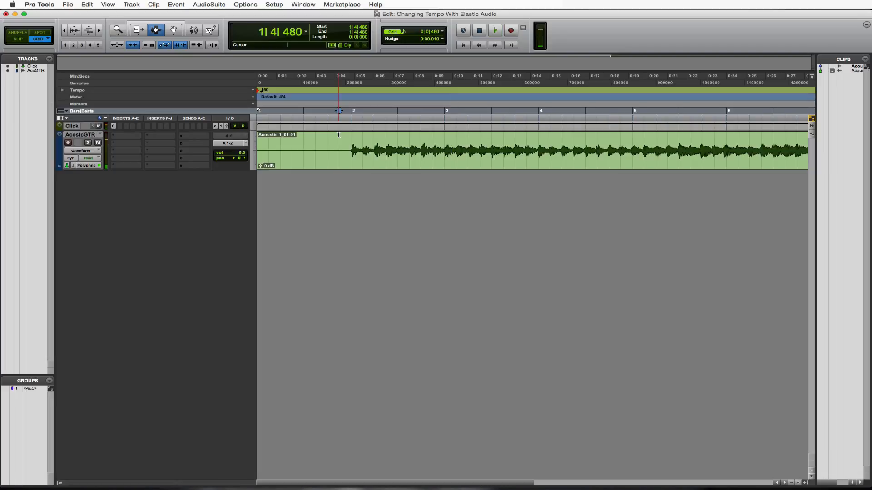